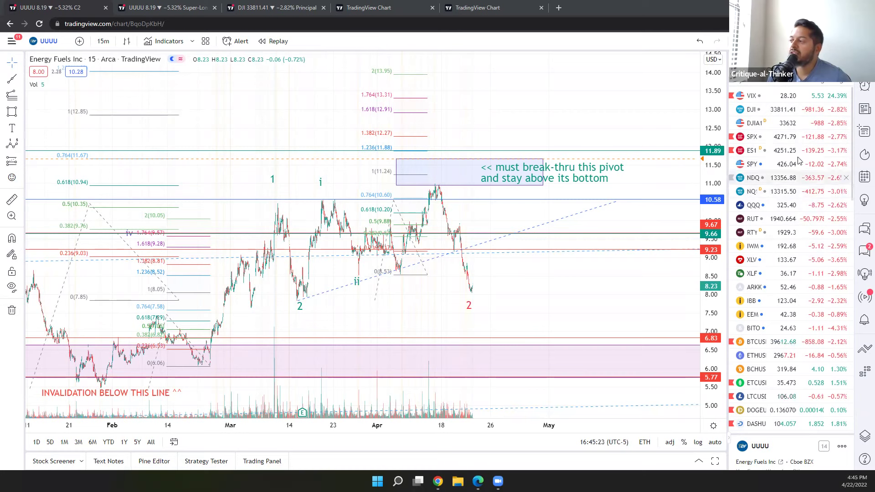
Compress the UUUU price scale to show a wider range of price levels.
scroll(817, 128, "down", 4)
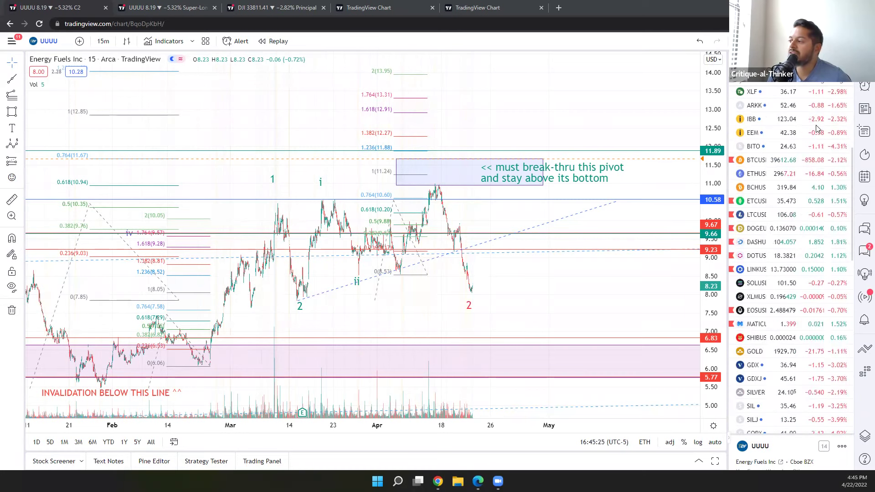
scroll(817, 128, "down", 12)
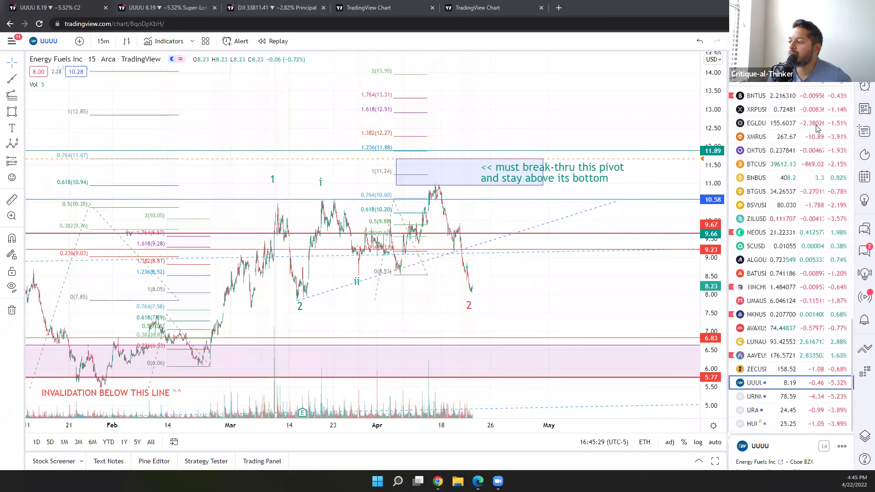
scroll(817, 128, "up", 15)
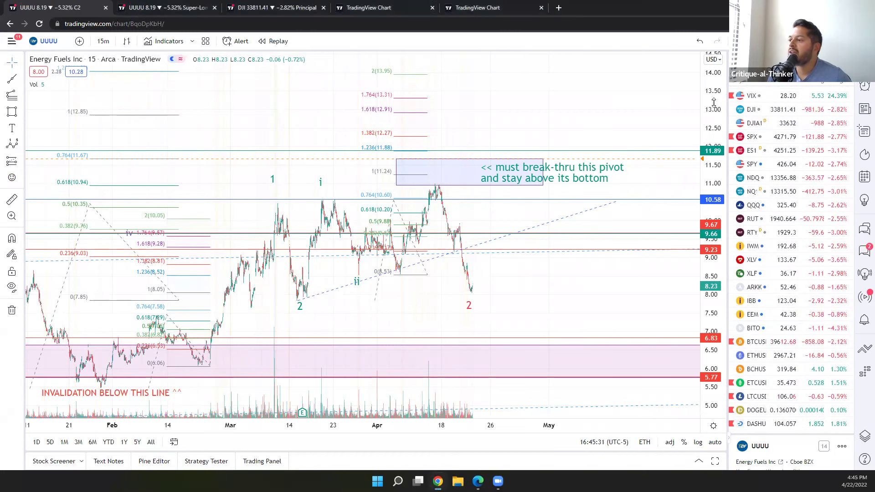
left_click_drag(706, 96, 543, 130)
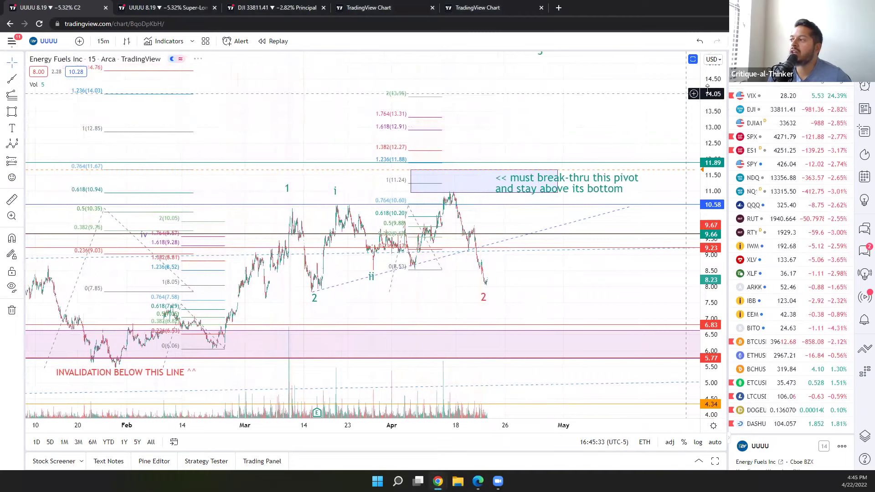
left_click_drag(715, 105, 492, 116)
Check the must-break-thru pivot rectangle, then zoom the time axis onto the recent wave 2 decline.
left_click(425, 158)
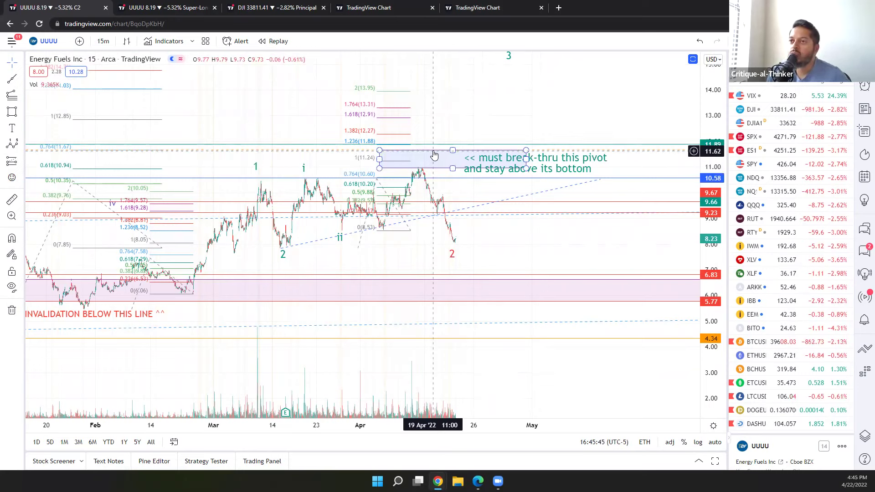
left_click(598, 156)
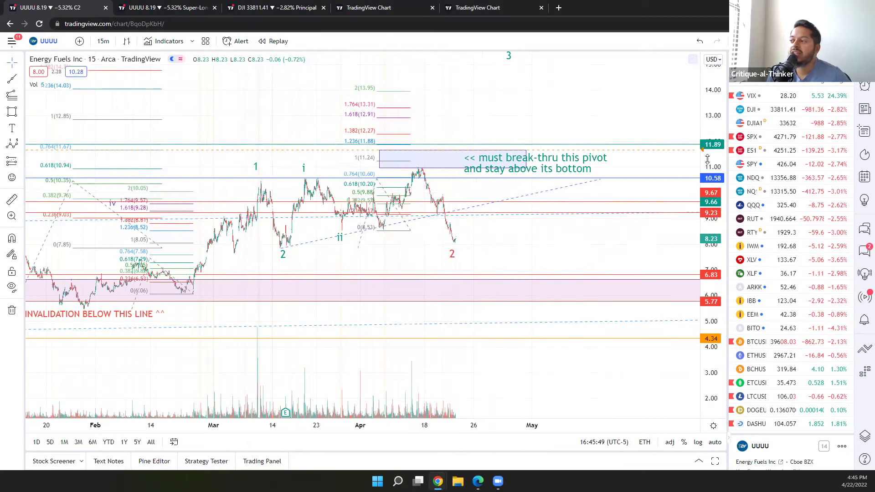
scroll(707, 159, "up", 2)
scroll(372, 221, "up", 2)
scroll(328, 219, "down", 1)
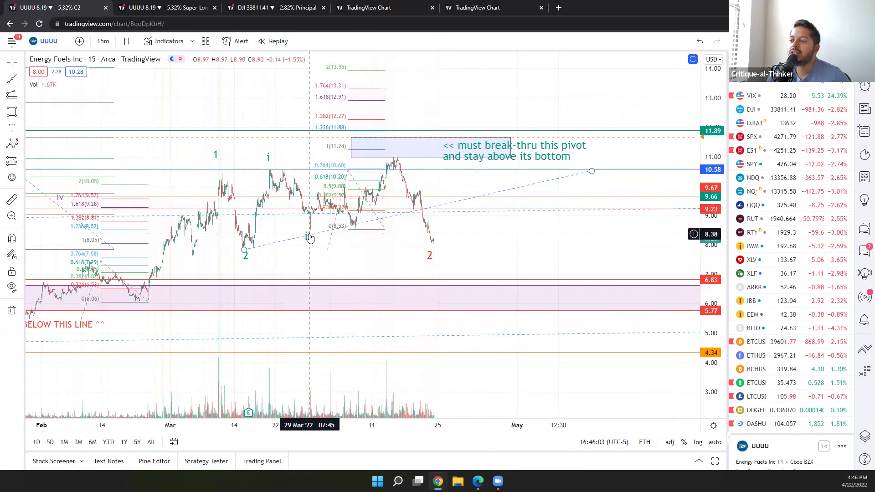
Place the ii wave label beside the red 2 and colour its text red.
left_click_drag(314, 240, 425, 249)
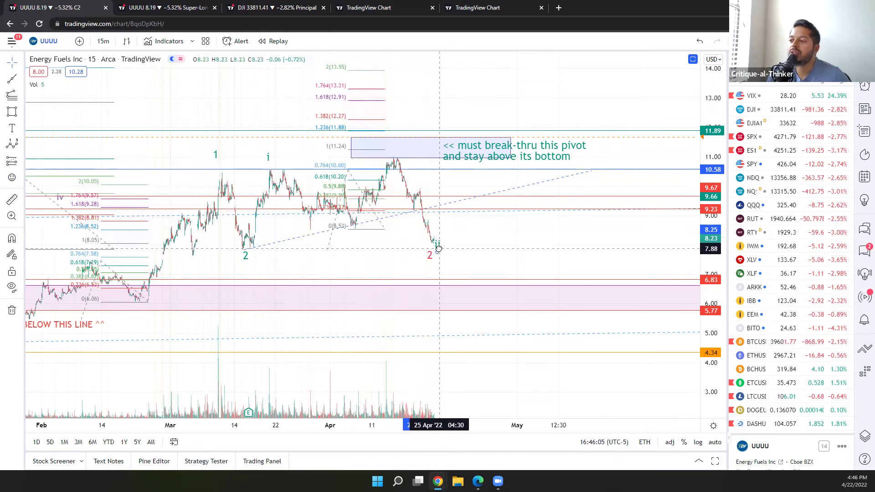
key("ctrl+z")
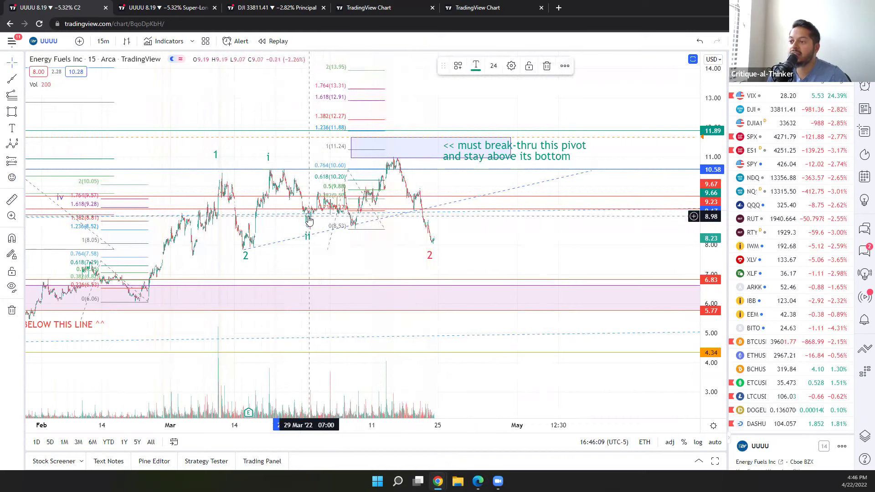
left_click_drag(307, 235, 438, 254)
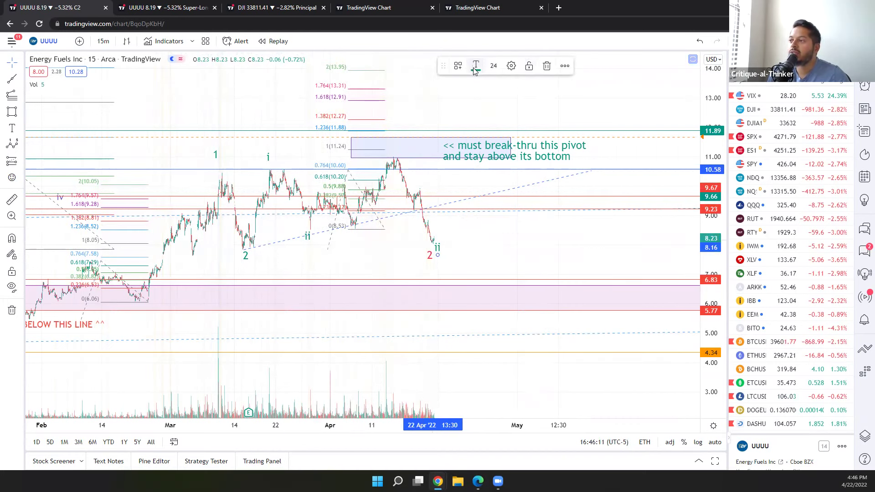
left_click(476, 65)
left_click(476, 97)
Shift the red 2 label below the ii and reveal the MACD (12, 26, close, 9) pane.
left_click(490, 245)
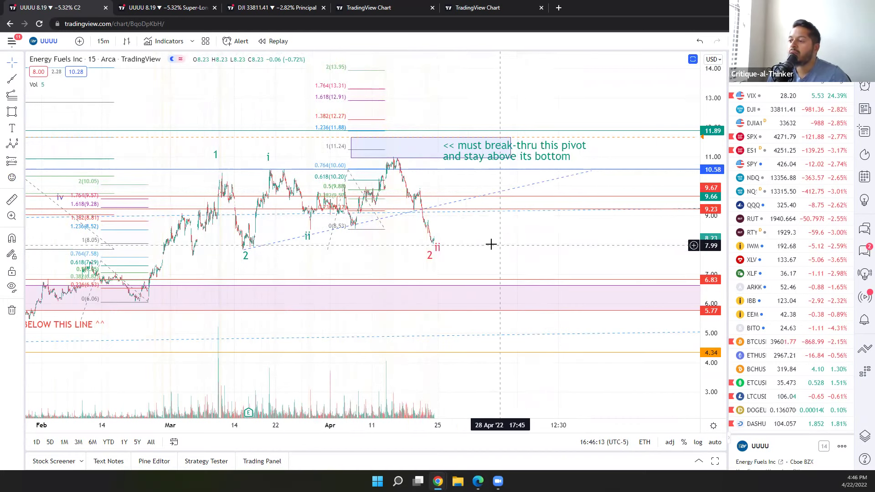
left_click_drag(434, 261, 449, 272)
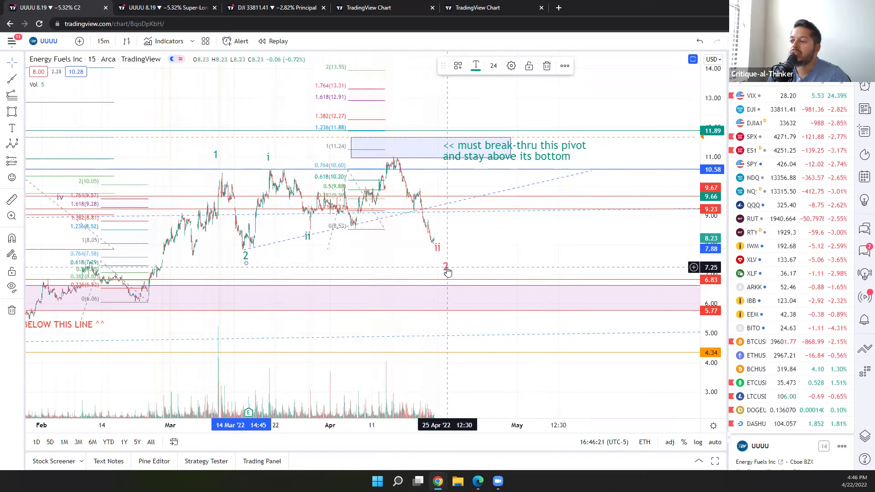
double_click(492, 245)
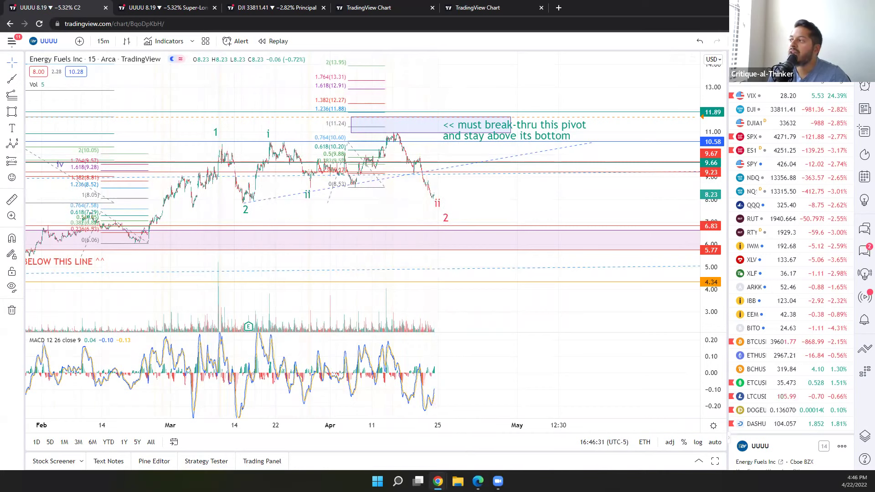
scroll(783, 374, "down", 12)
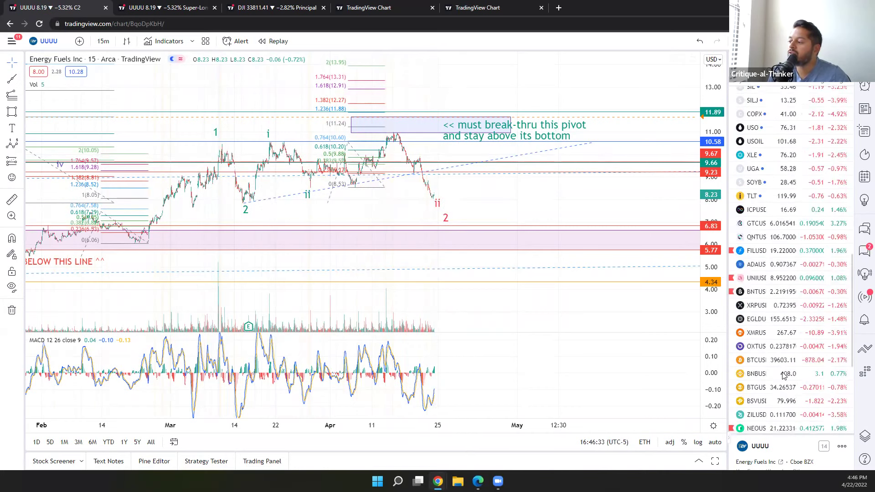
scroll(783, 374, "down", 4)
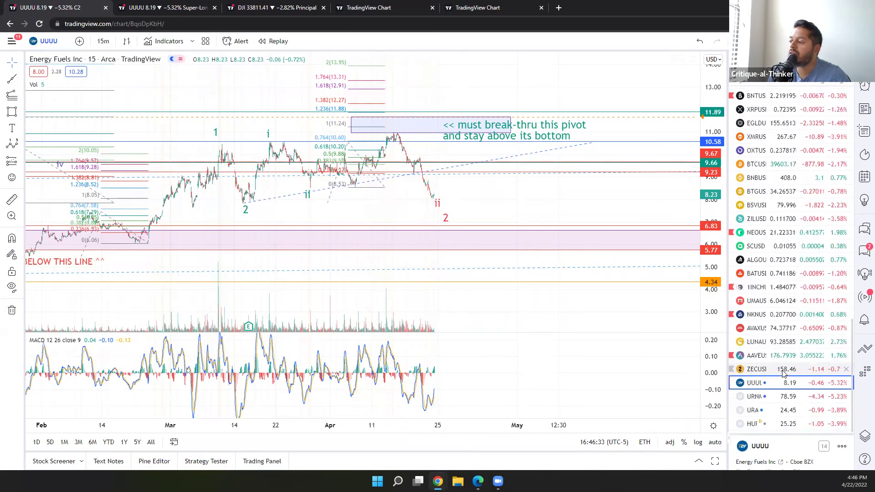
left_click(756, 401)
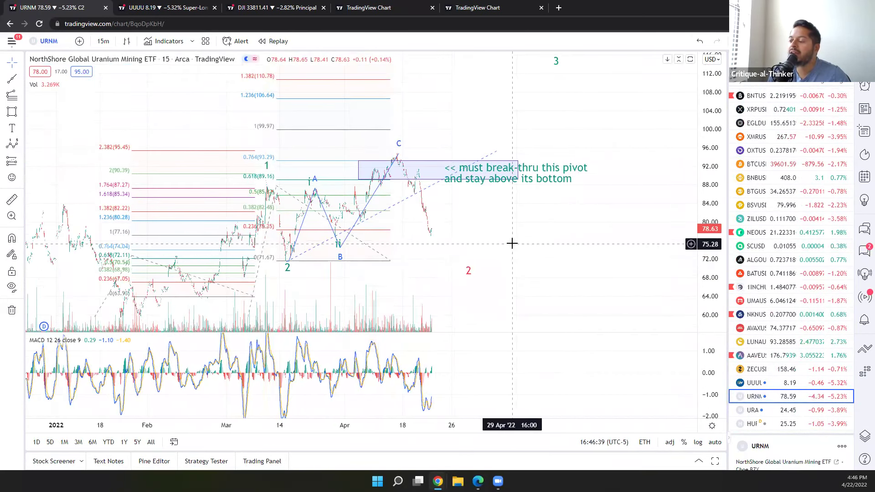
left_click_drag(511, 244, 556, 211)
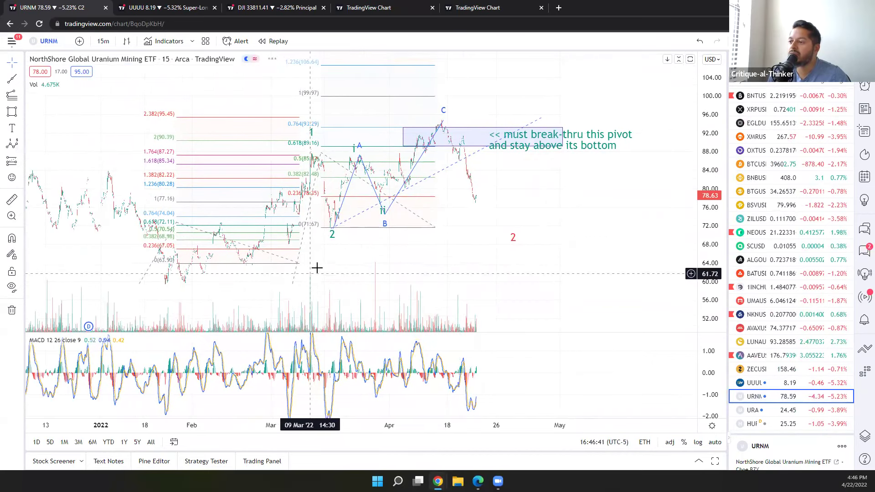
left_click(385, 213)
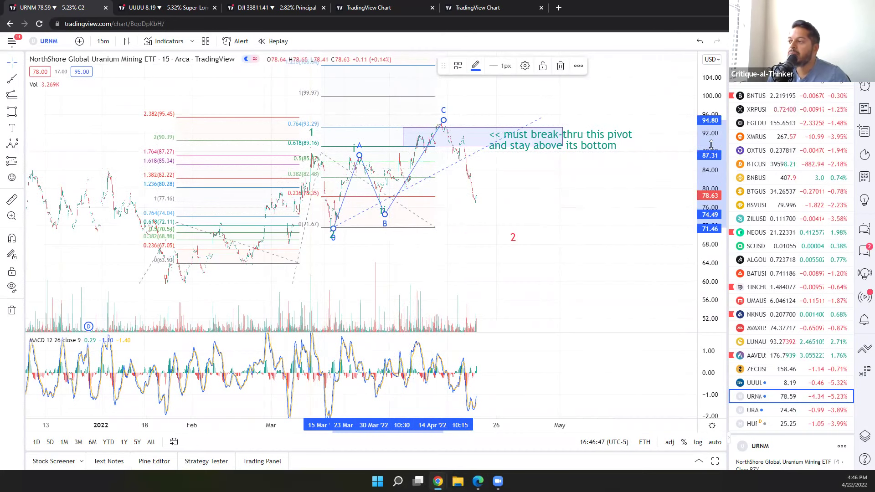
key("Down")
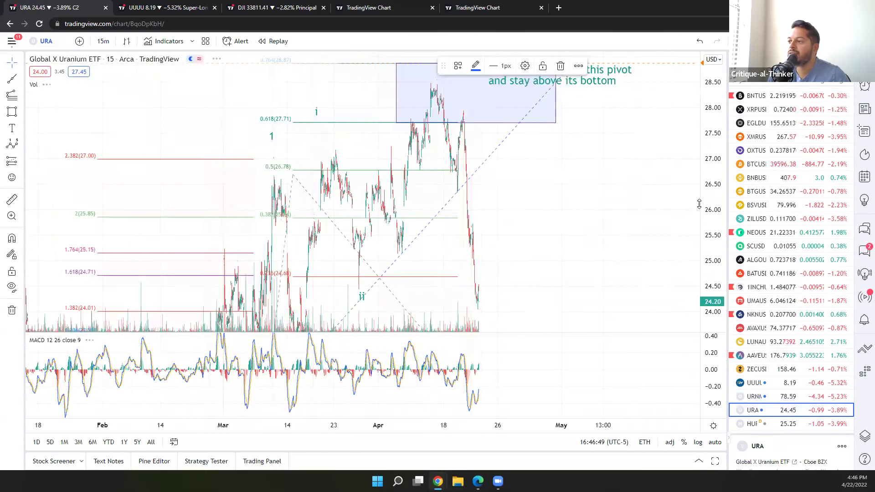
key("Up")
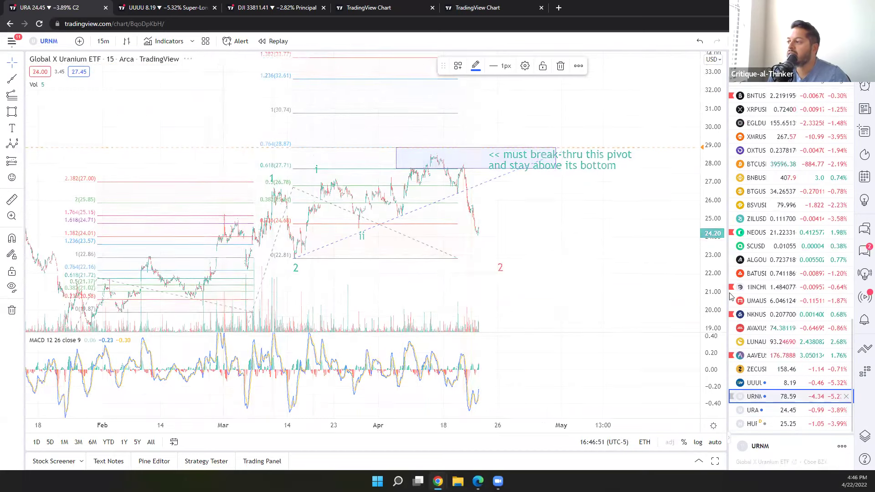
left_click_drag(704, 133, 524, 167)
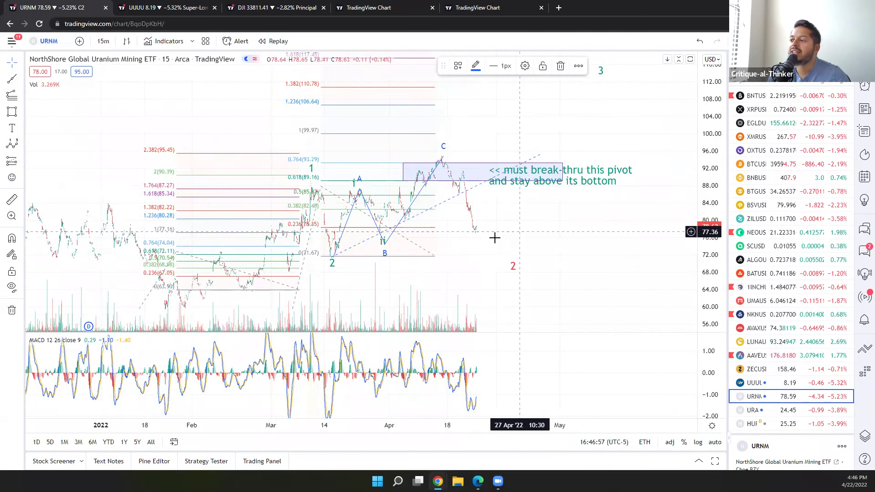
scroll(433, 265, "up", 1)
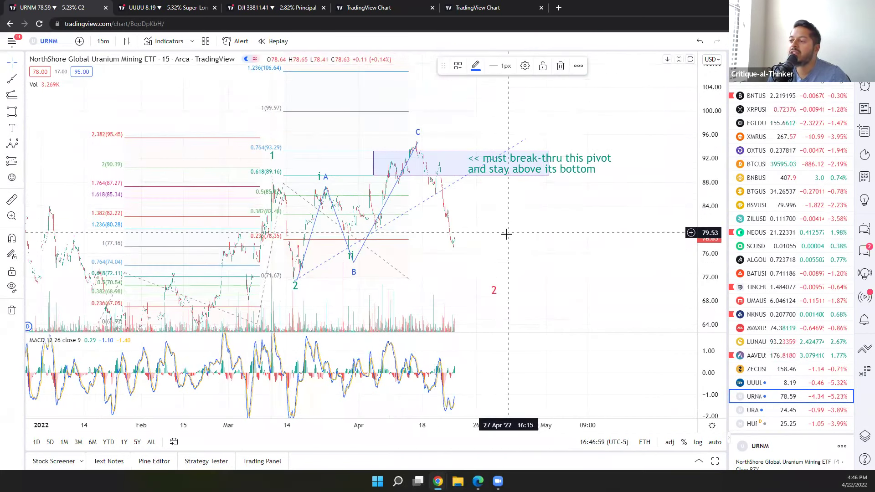
left_click_drag(506, 232, 576, 205)
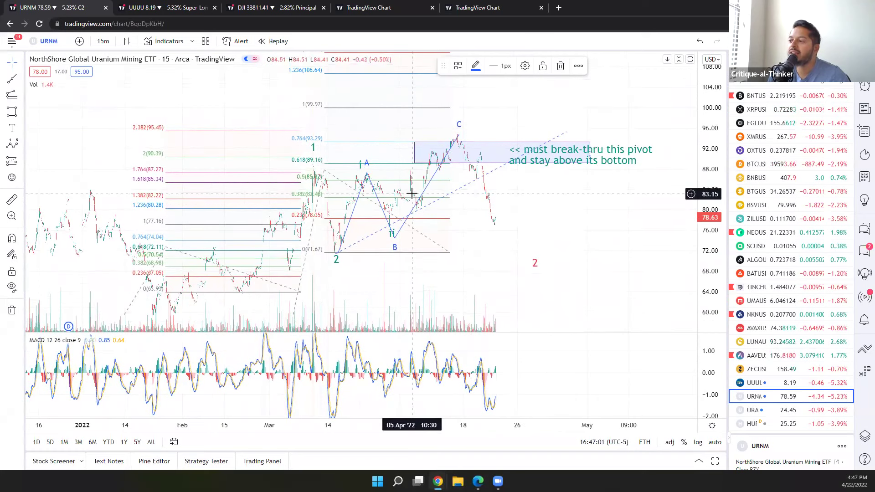
scroll(406, 142, "up", 1)
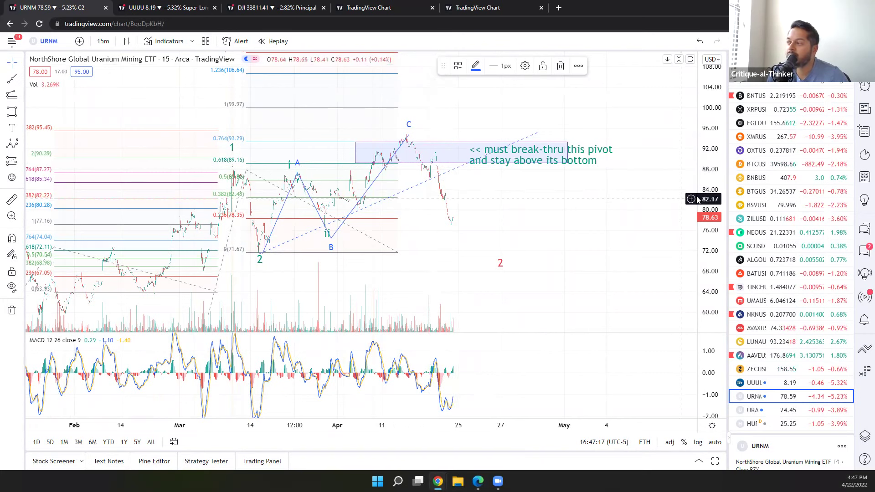
scroll(288, 259, "up", 3)
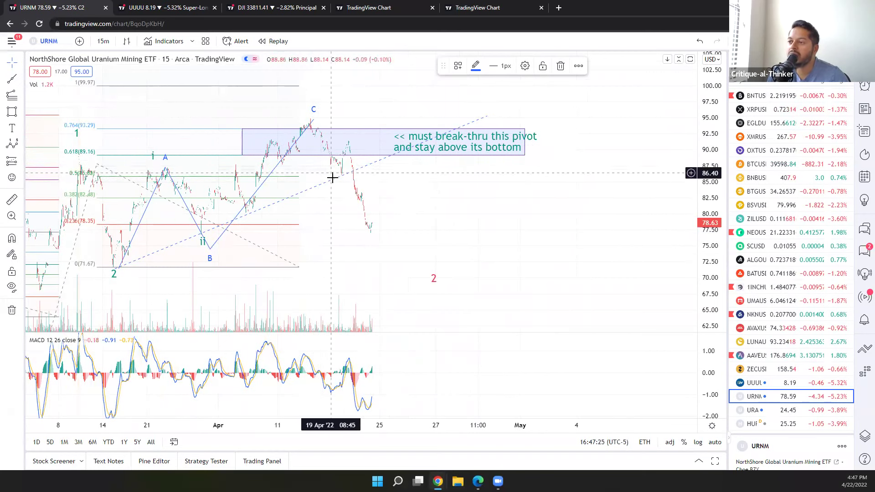
Draw a projected Elliott impulse wave (0)–(5) declining from URNM's C peak.
left_click(337, 176)
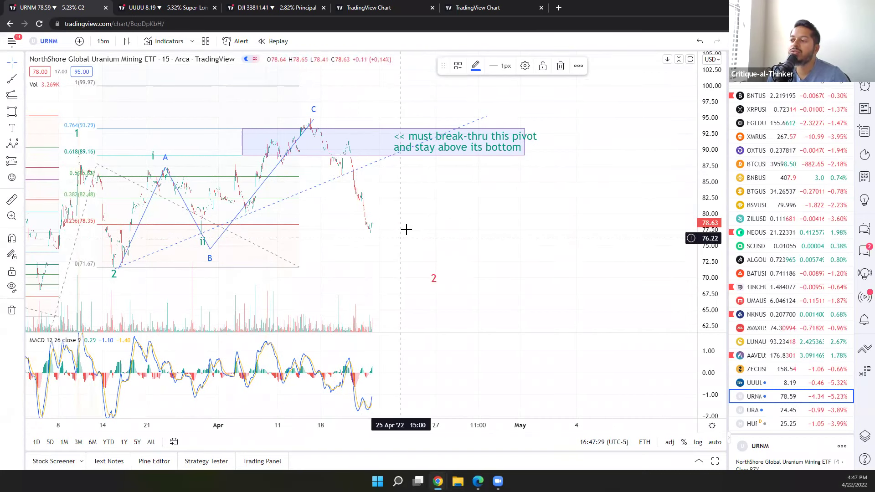
left_click(13, 146)
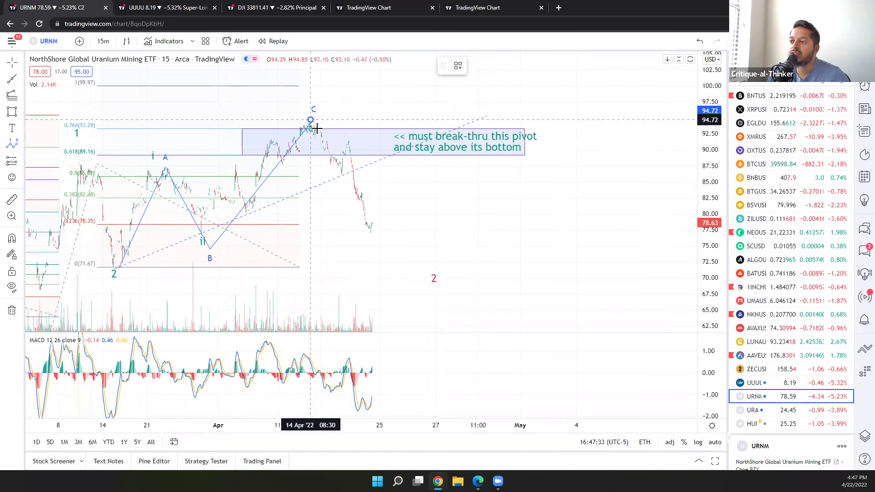
left_click(341, 175)
left_click(348, 138)
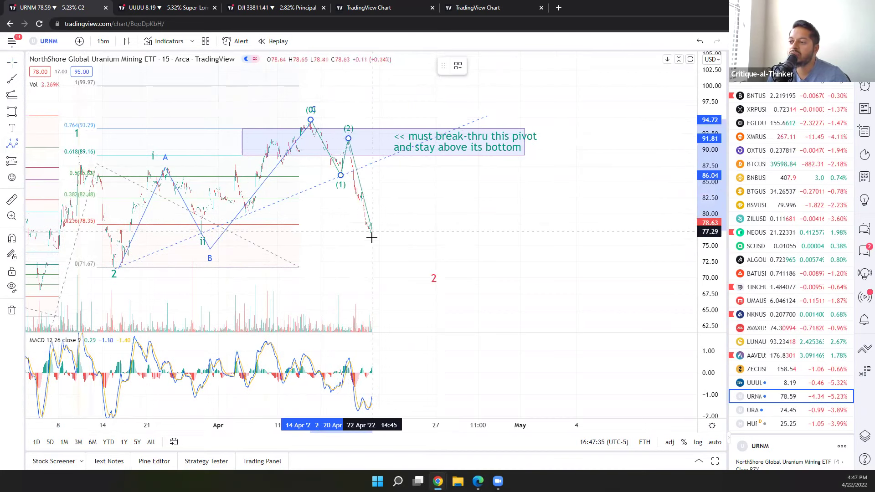
left_click(375, 256)
left_click(413, 226)
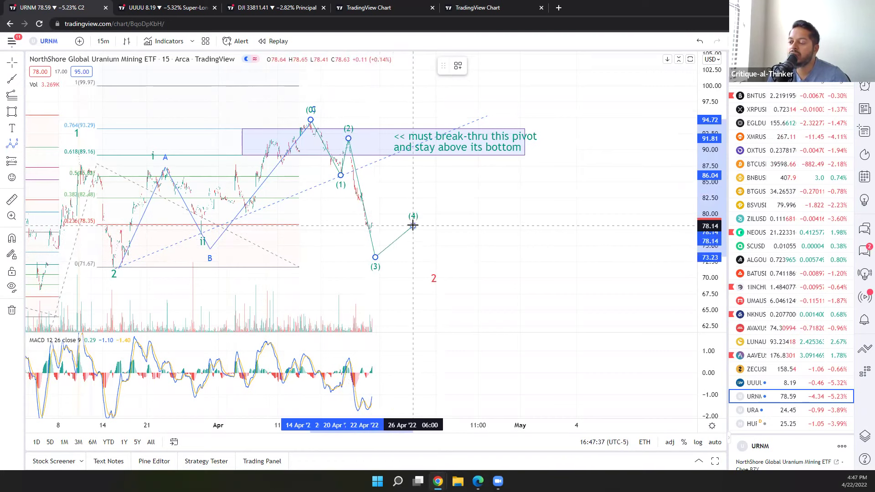
left_click(445, 274)
Frame the full projected count on the chart, then switch to the URA chart.
scroll(386, 297, "down", 2)
mouse_move(387, 297)
left_mouse_down()
mouse_move(548, 238)
mouse_move(581, 243)
left_mouse_up()
scroll(660, 174, "down", 2)
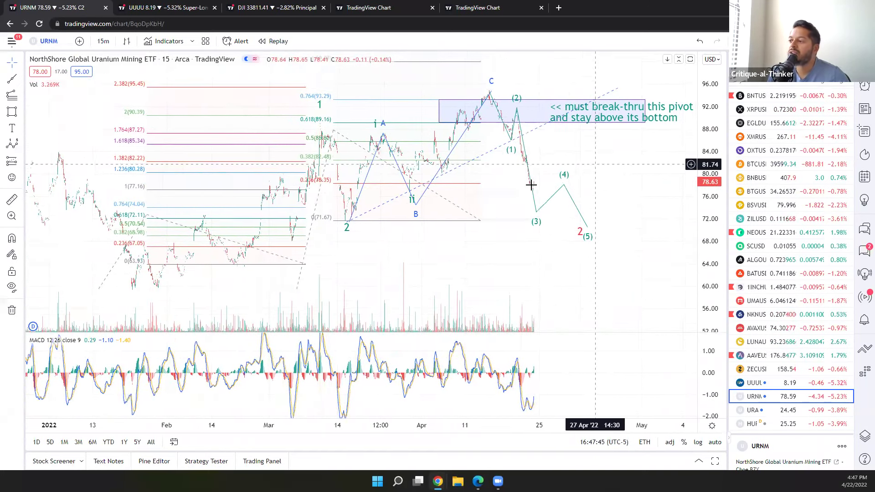
left_click_drag(531, 186, 476, 209)
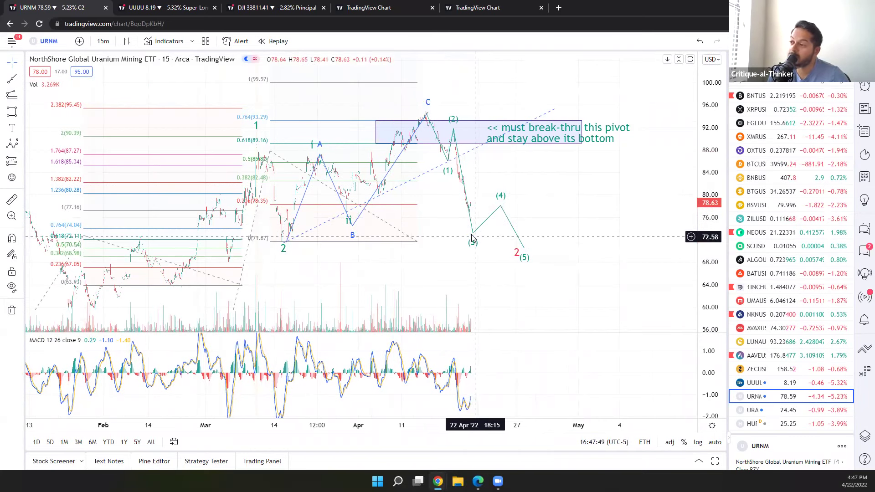
scroll(420, 270, "down", 3)
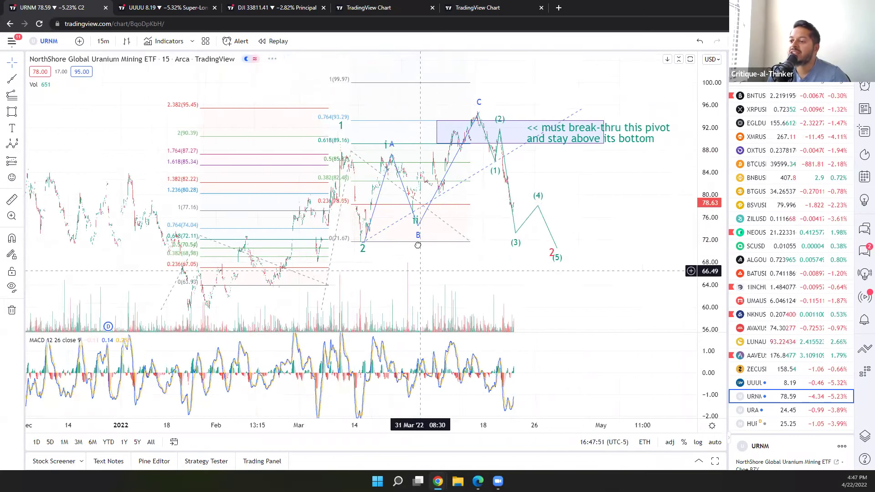
scroll(719, 165, "down", 2)
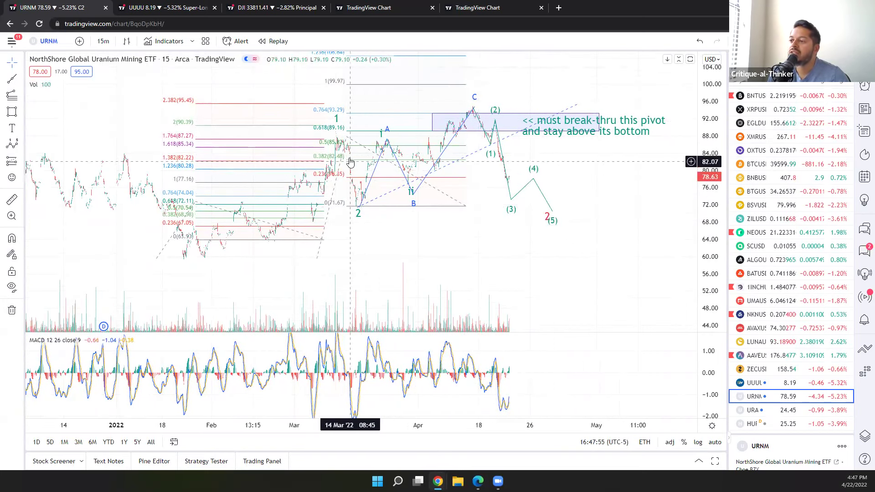
left_click(548, 217)
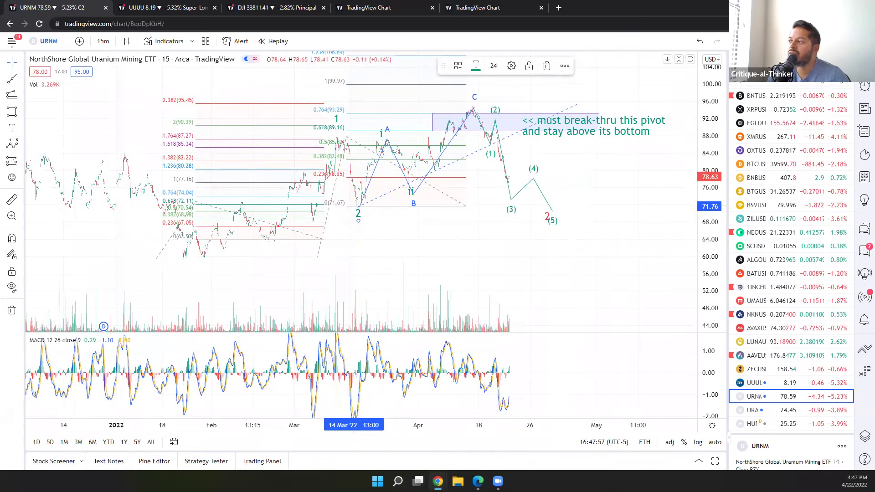
left_click(749, 412)
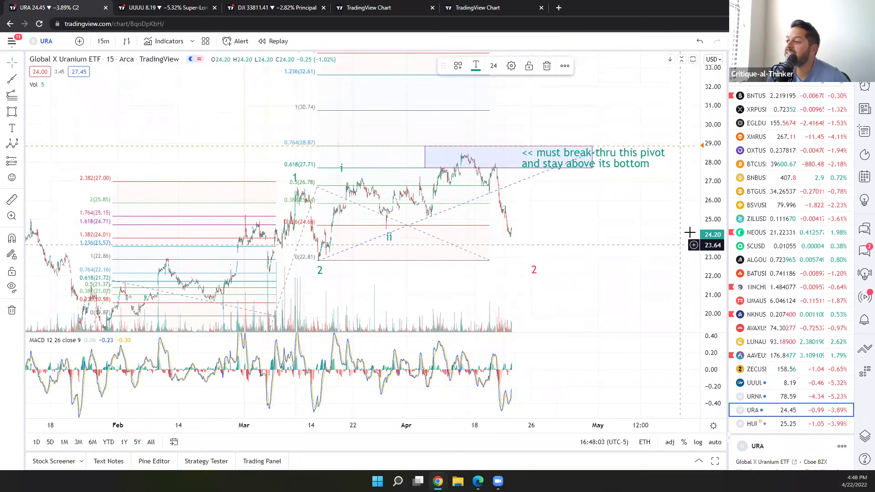
left_click_drag(602, 214, 518, 181)
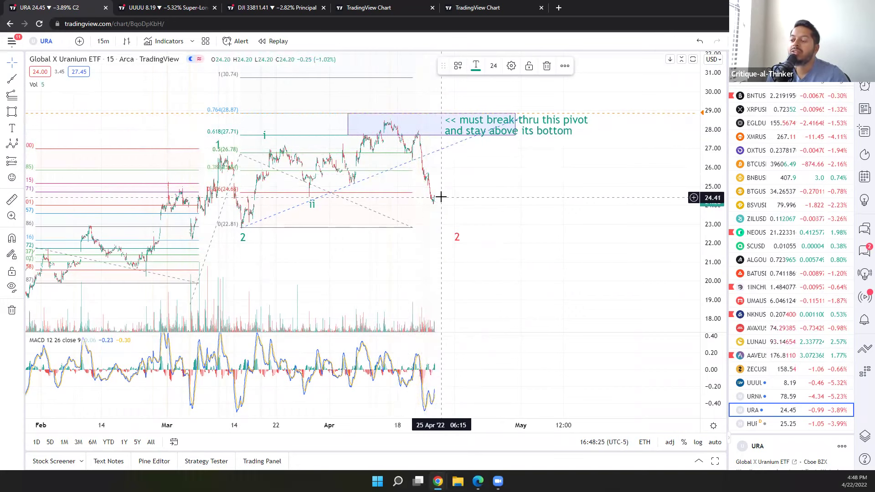
scroll(441, 197, "down", 2)
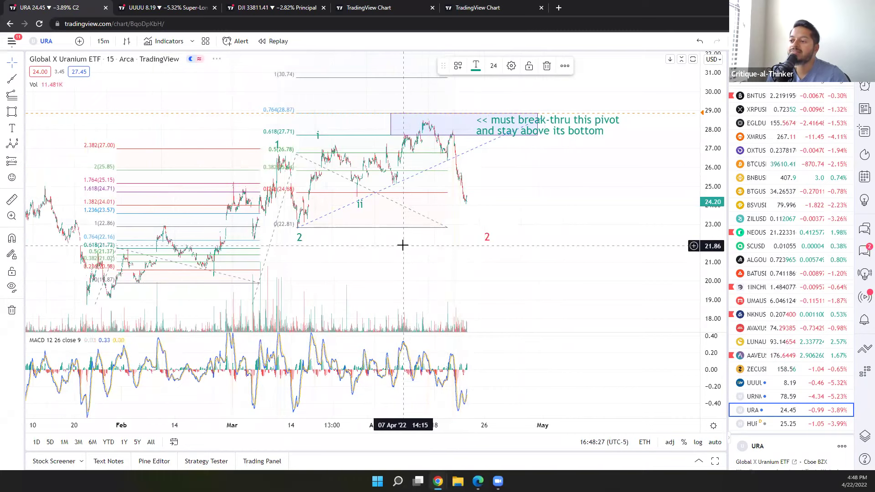
left_click_drag(402, 244, 439, 240)
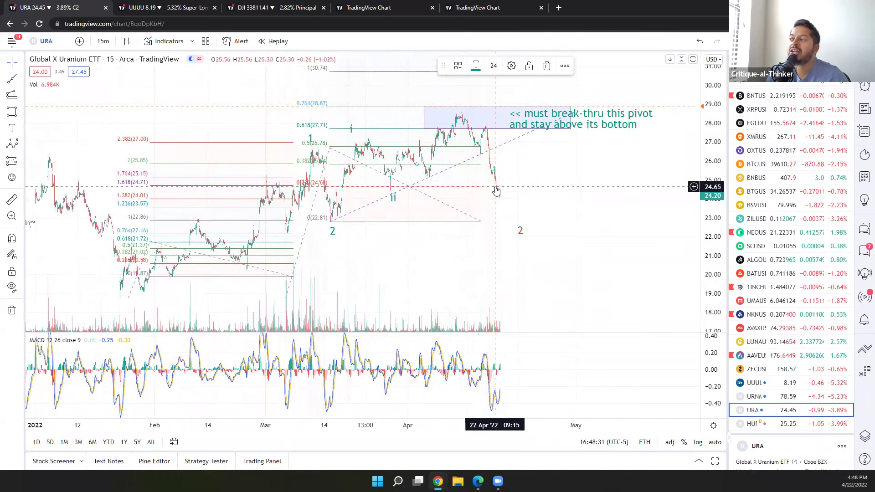
scroll(795, 209, "up", 5)
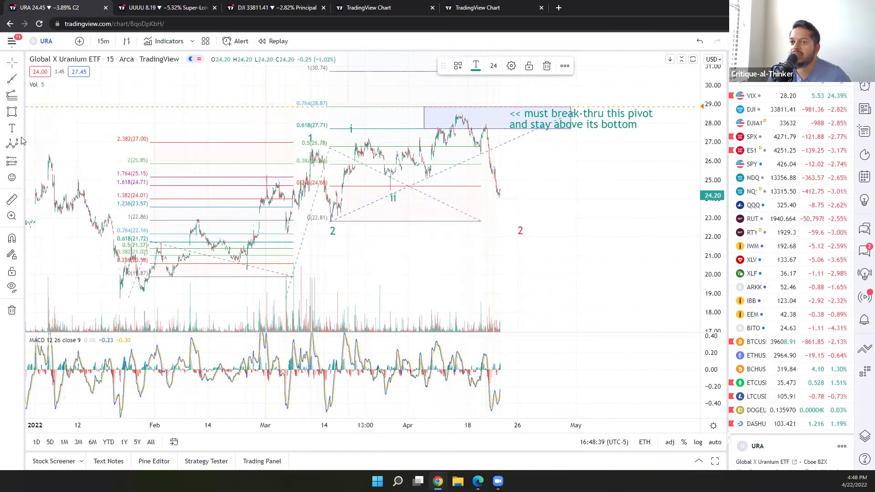
Draw an Elliott impulse wave (0)–(5) projecting a decline from URA's April top.
left_click(459, 113)
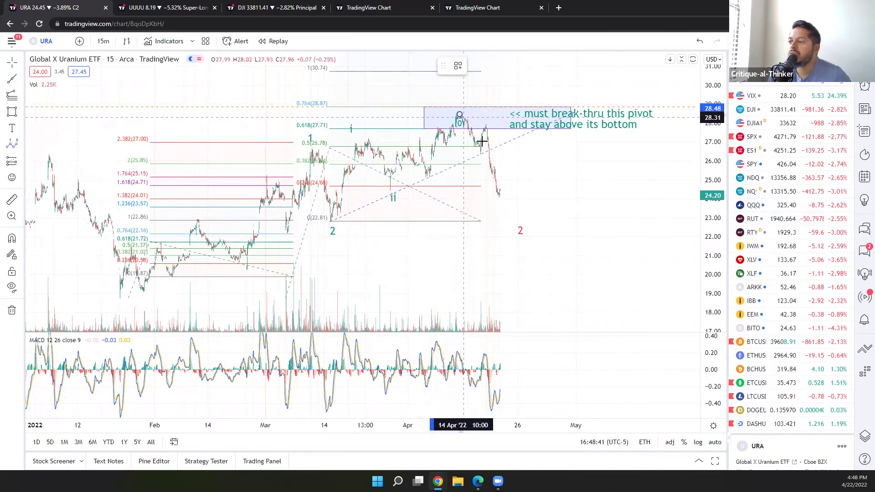
left_click(479, 156)
left_click(487, 122)
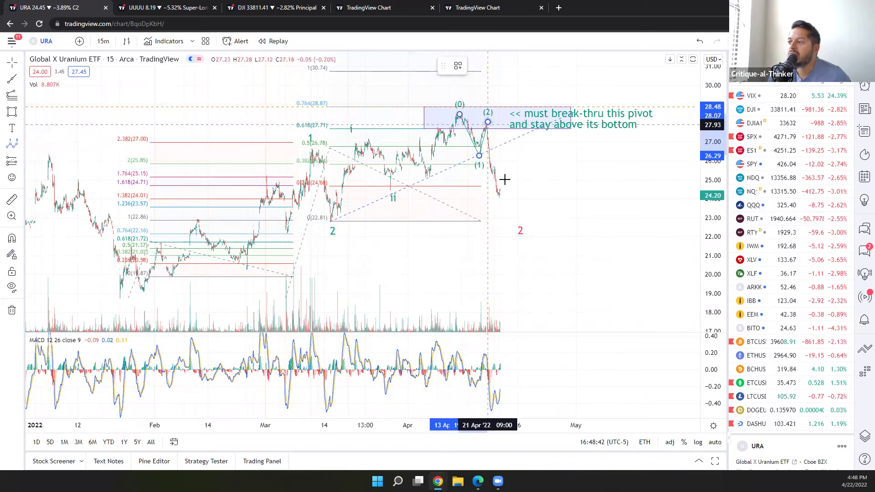
left_click(503, 214)
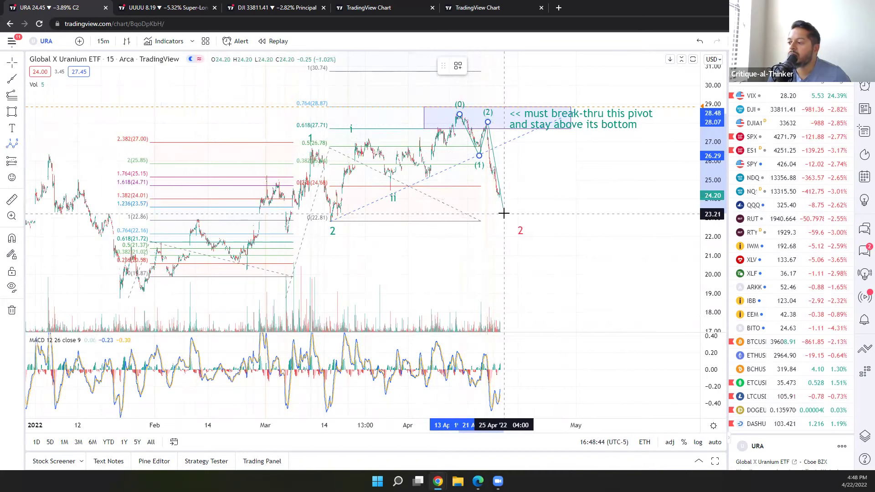
left_click(533, 189)
left_click(552, 237)
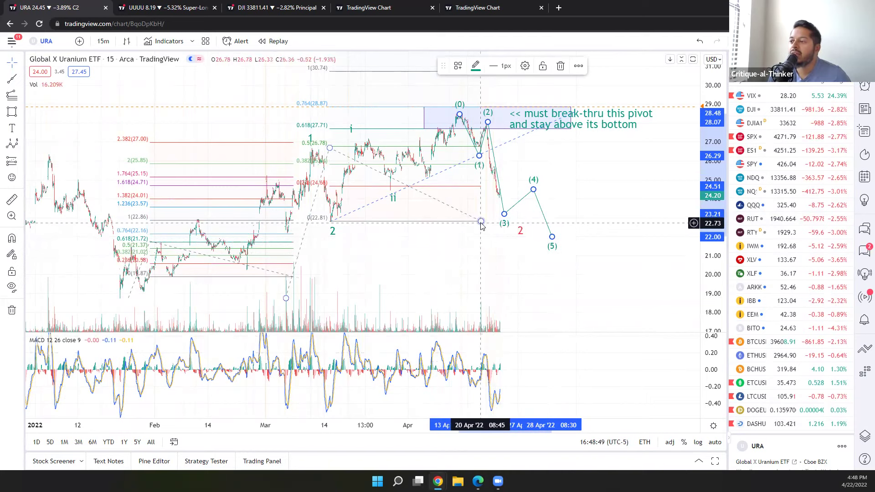
Lower the trend-based Fib's third anchor so its 0 level reads 21.79, then load URNM.
left_click_drag(482, 219, 518, 241)
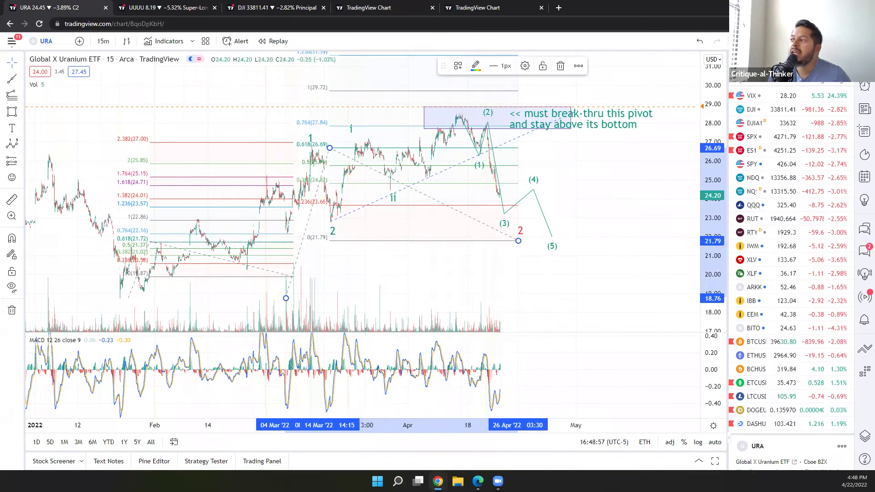
scroll(791, 274, "down", 10)
left_click(754, 396)
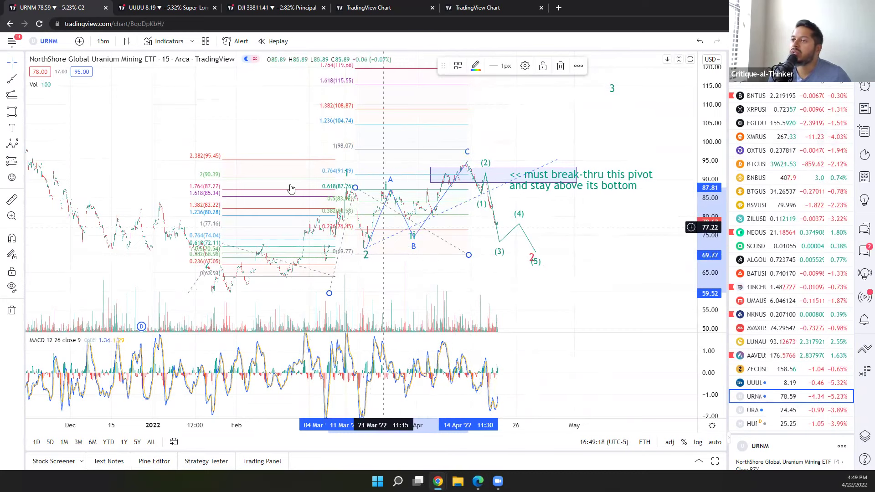
Switch to UUUU, select its 15m Fibonacci drawing, and move to the daily UUUU chart tab.
key("Up")
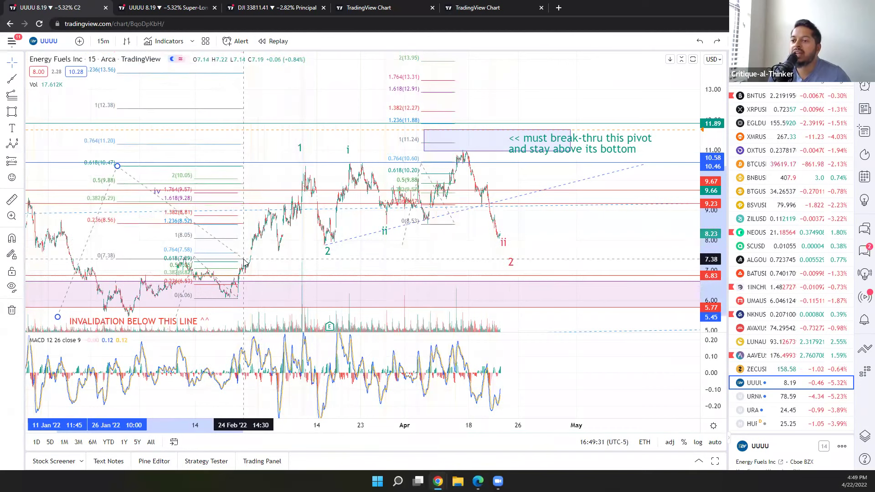
left_click(245, 262)
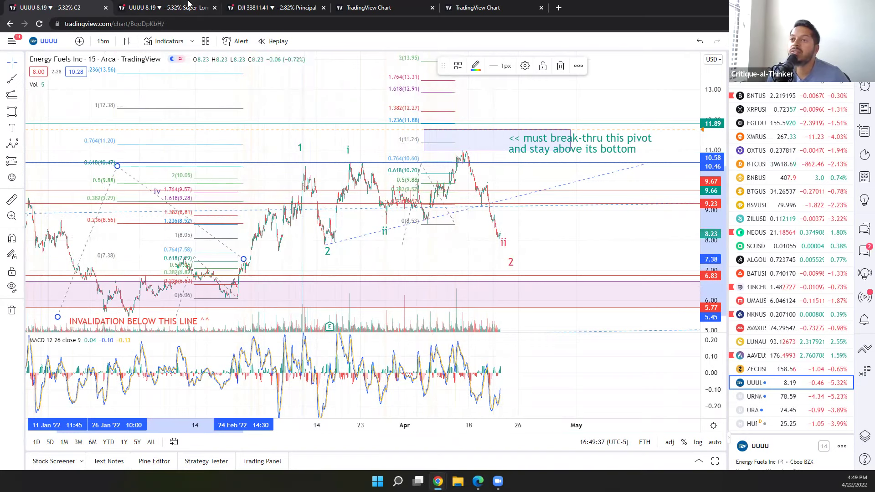
key("ctrl+Tab")
scroll(428, 205, "up", 3)
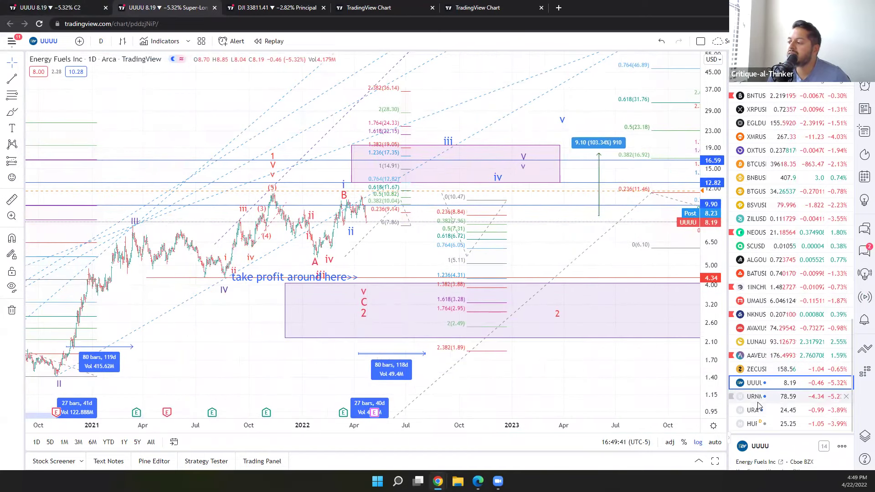
key("ctrl+shift+Tab")
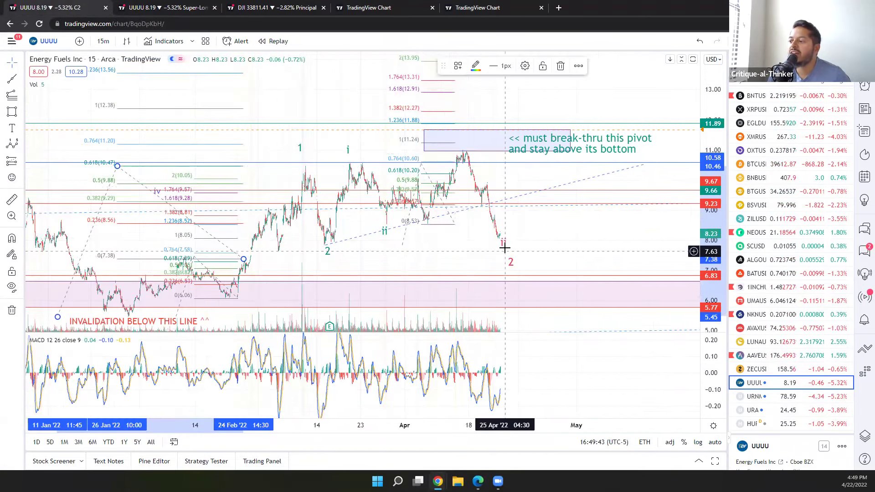
key("ctrl+Tab")
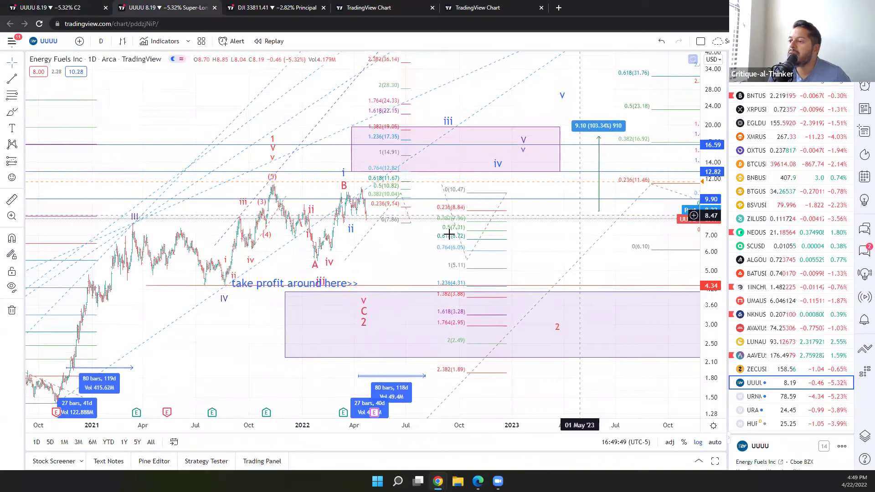
Pan the daily UUUU chart and drag the blue ii and red v C 2 labels rightward.
left_click_drag(391, 246, 325, 268)
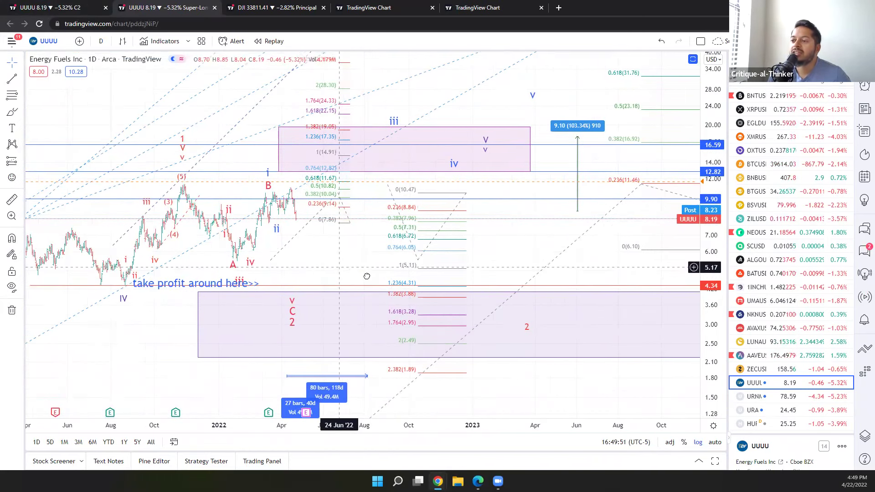
left_click_drag(326, 235, 377, 246)
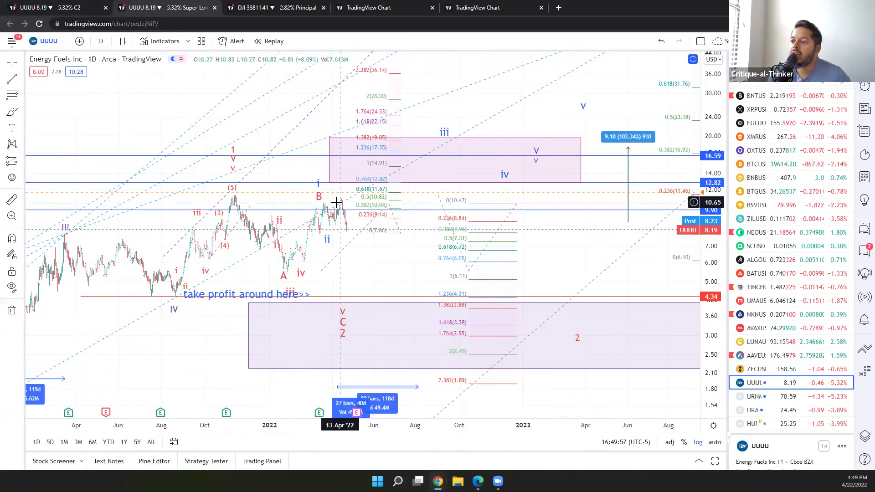
scroll(335, 202, "up", 3)
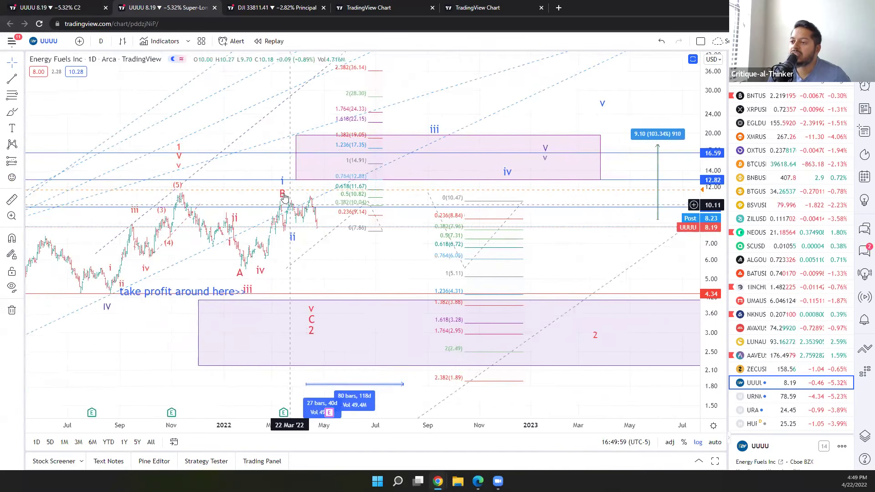
left_click_drag(292, 236, 321, 237)
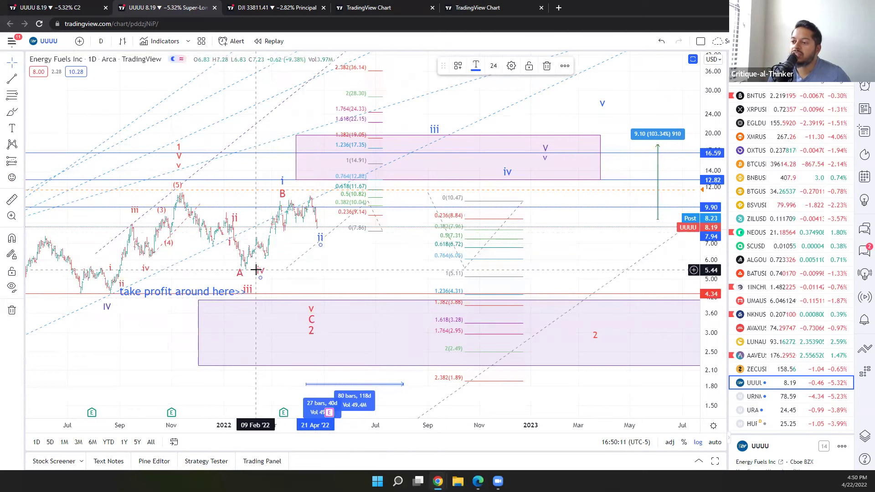
left_click_drag(311, 318, 335, 316)
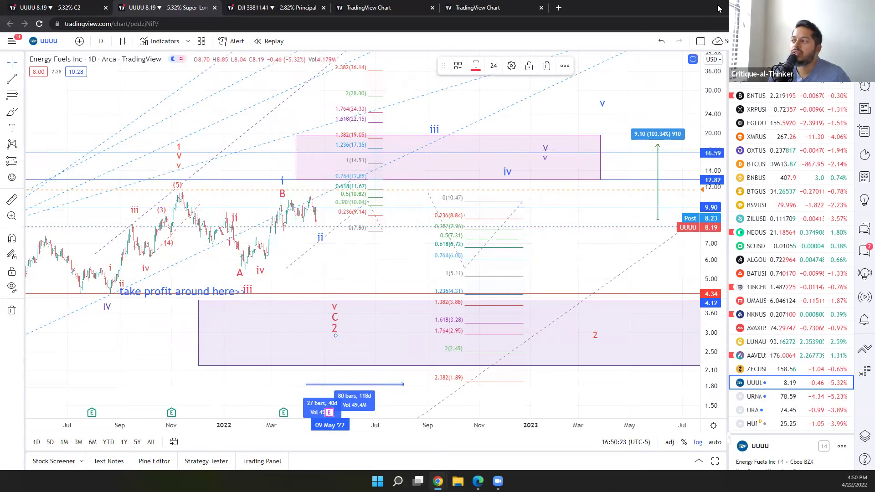
Load URA from the watchlist and pan to its wave B top and projected C/2 near 14.
left_click(759, 396)
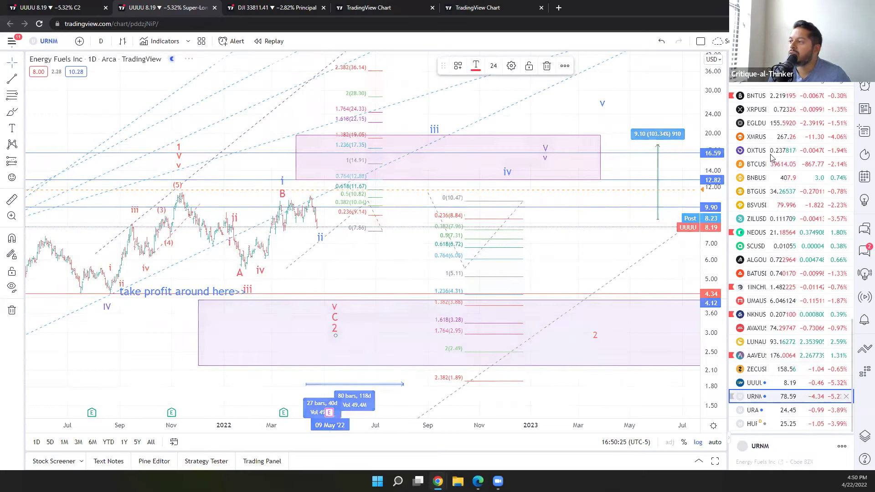
left_click(754, 410)
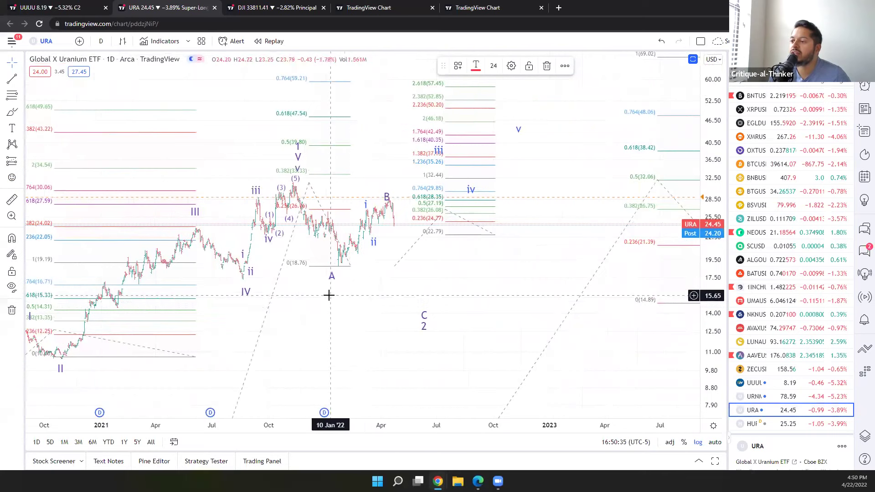
left_click_drag(326, 293, 281, 275)
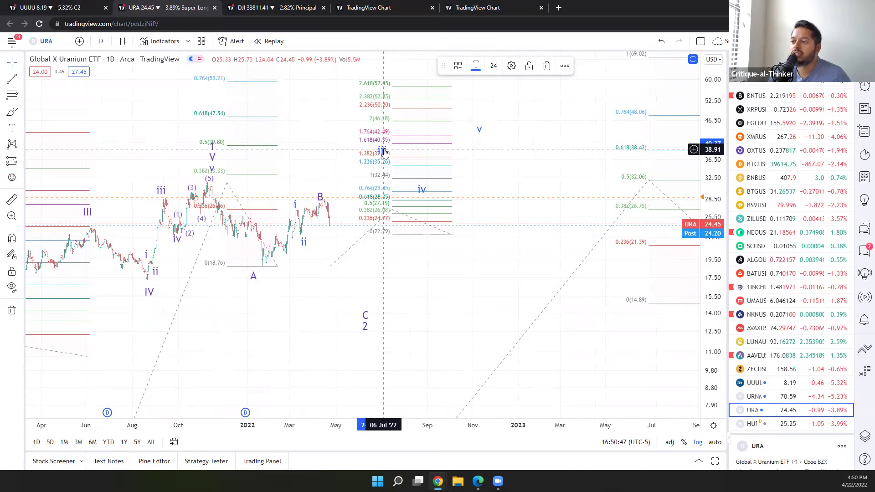
Load URNM and zoom out to view its wave count, then go back to the 15m UUUU tab.
left_click(757, 397)
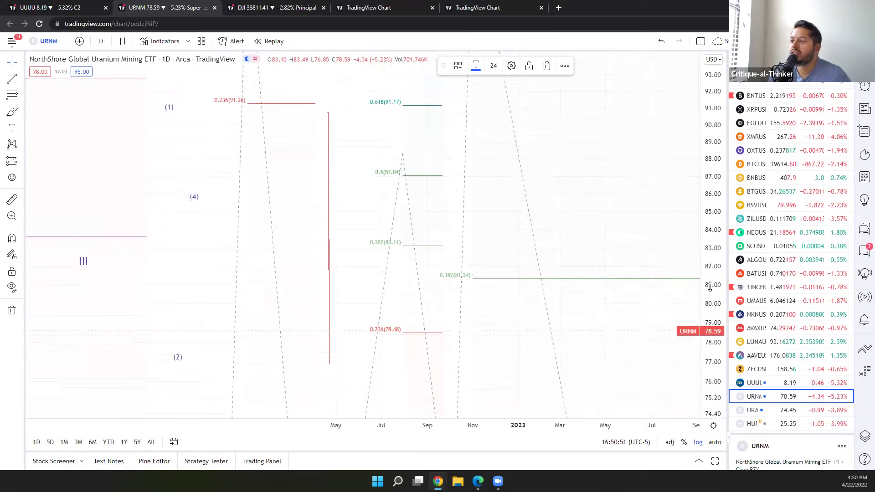
scroll(312, 365, "down", 3)
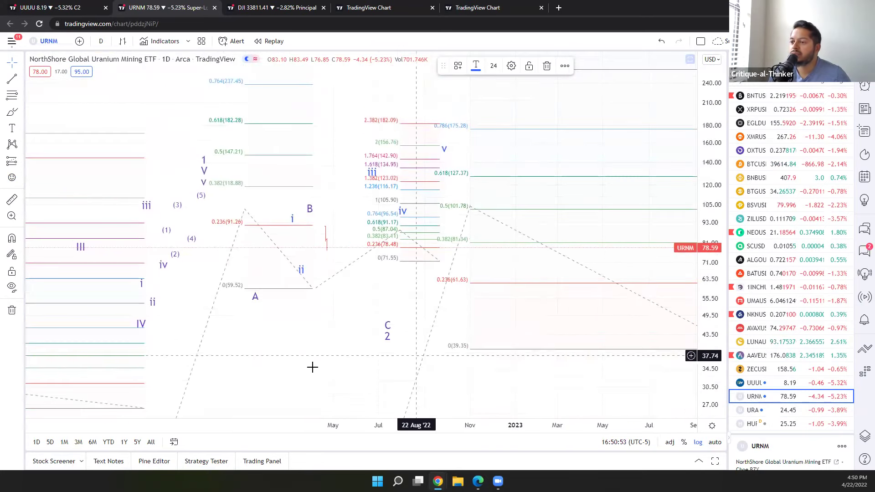
scroll(451, 335, "down", 2)
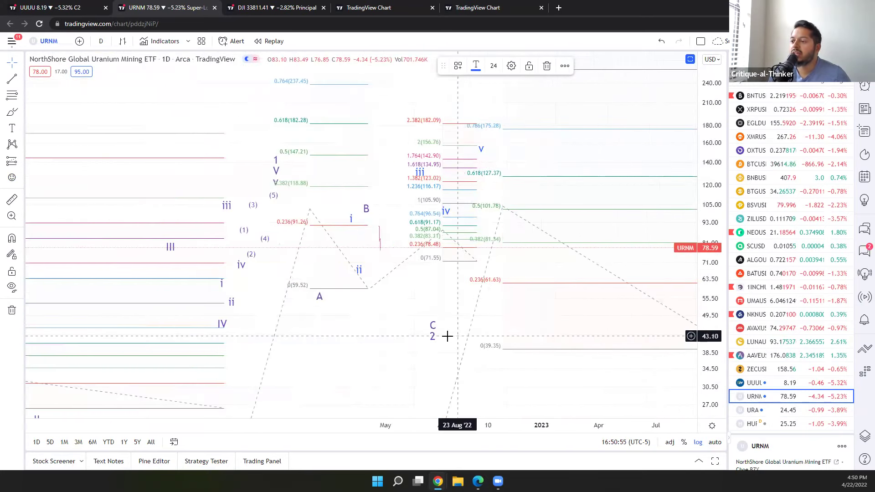
scroll(456, 331, "up", 1)
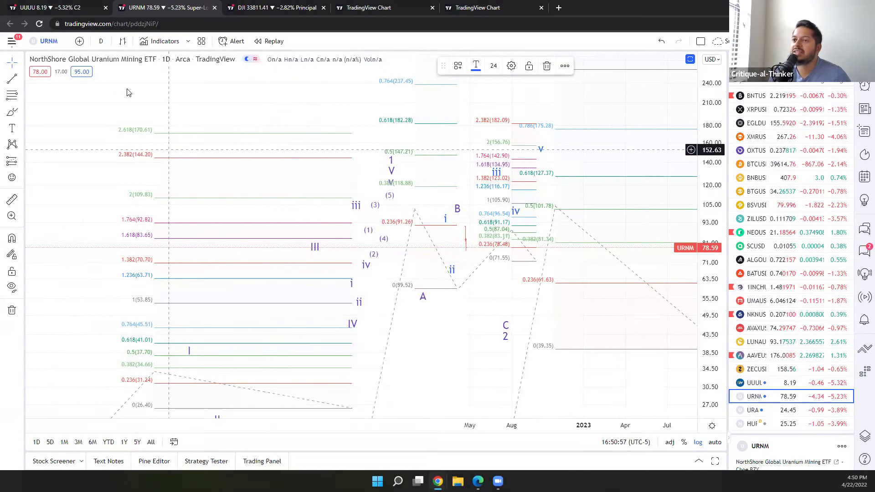
left_click(80, 3)
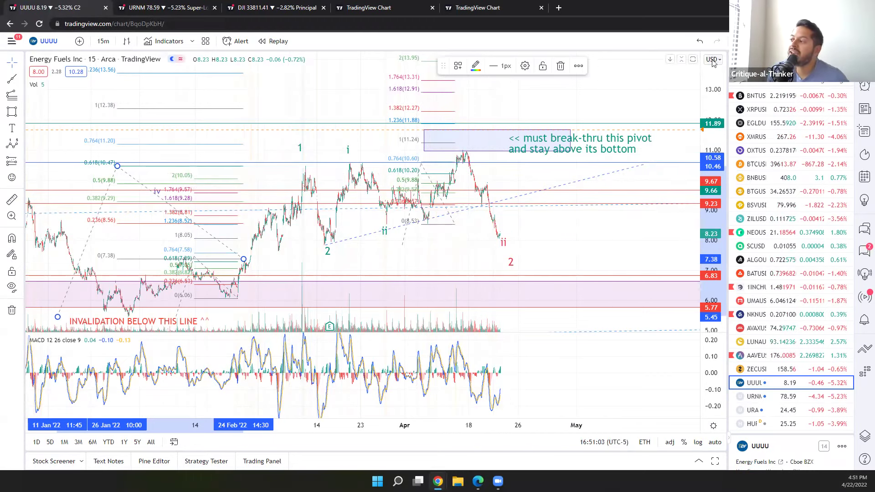
Pan the 15m UUUU chart to show the green wave 3 target near 15, then open the daily URNM tab.
scroll(709, 205, "down", 3)
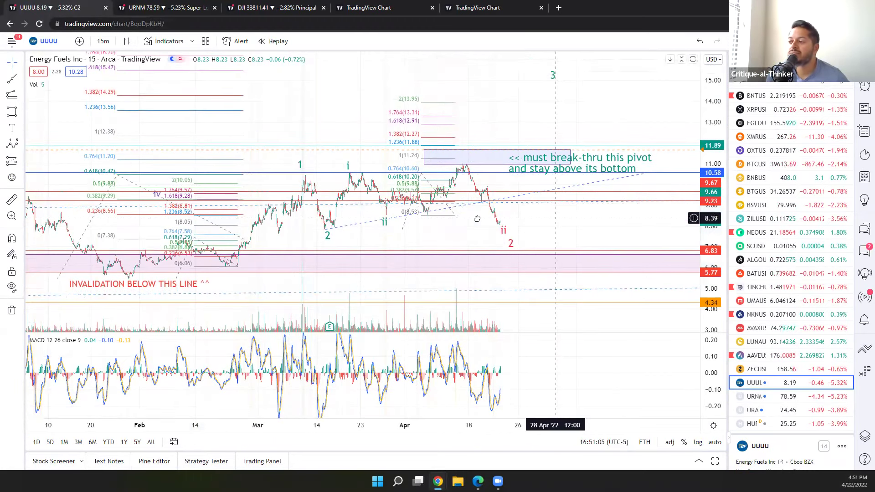
left_click_drag(551, 216, 477, 219)
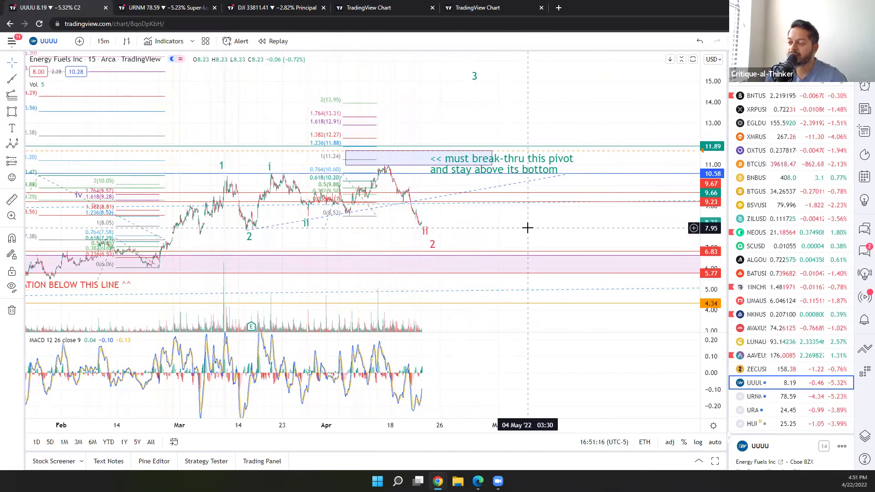
left_click(164, 8)
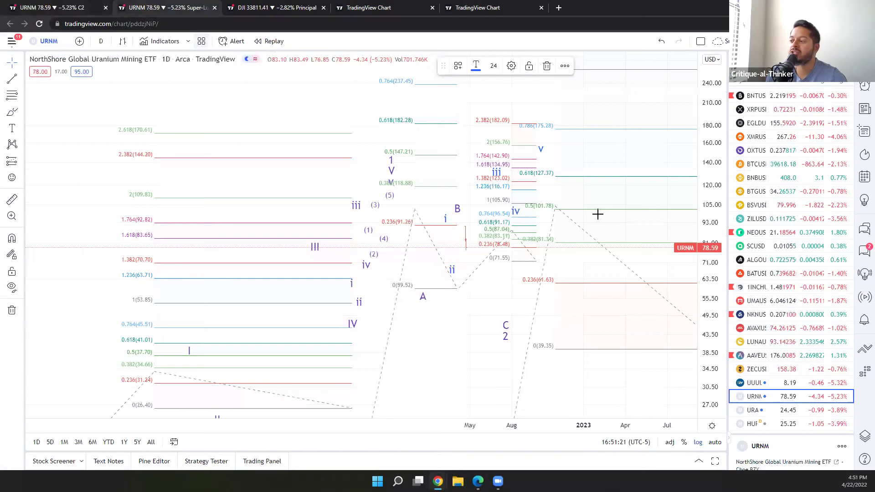
Load daily UUUU and pan to the 12.82–19 target zone and lower v–C–2 zone.
left_click(755, 384)
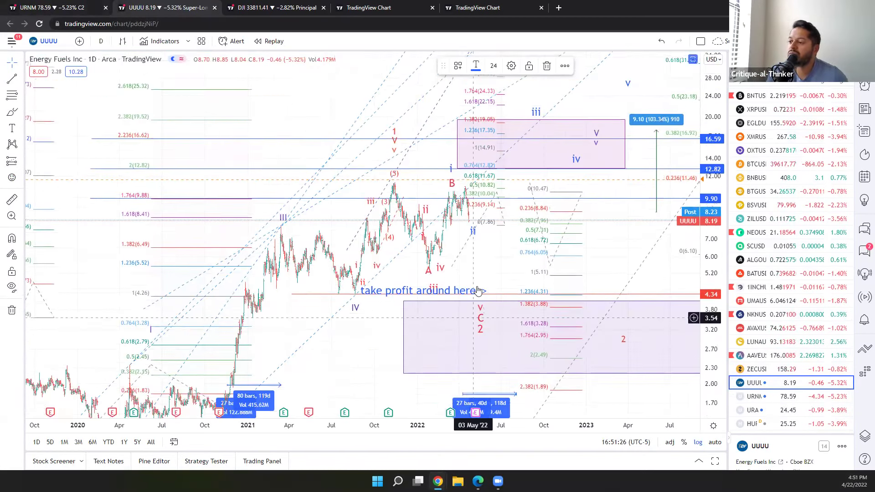
left_click_drag(478, 291, 411, 249)
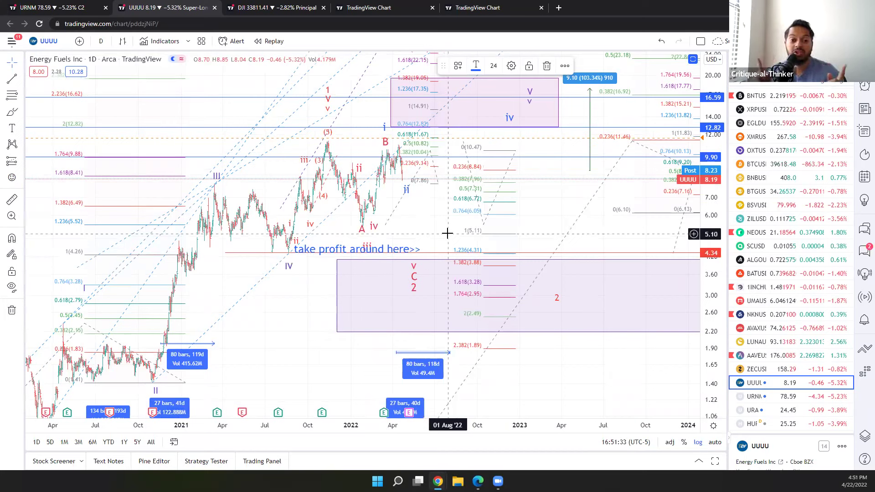